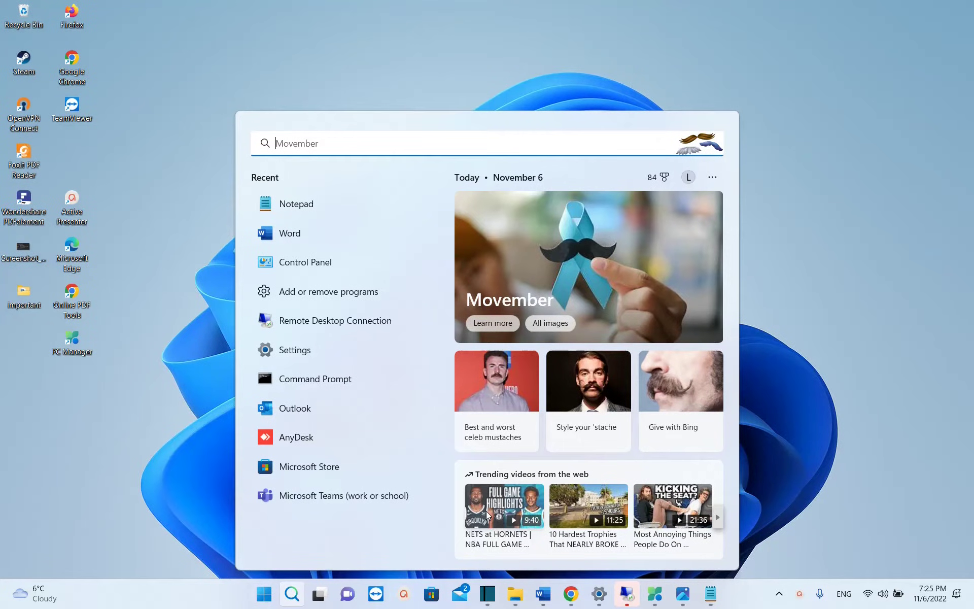
Search Windows for 'control' to bring up Control Panel
{"action": "type", "text": "cont"}
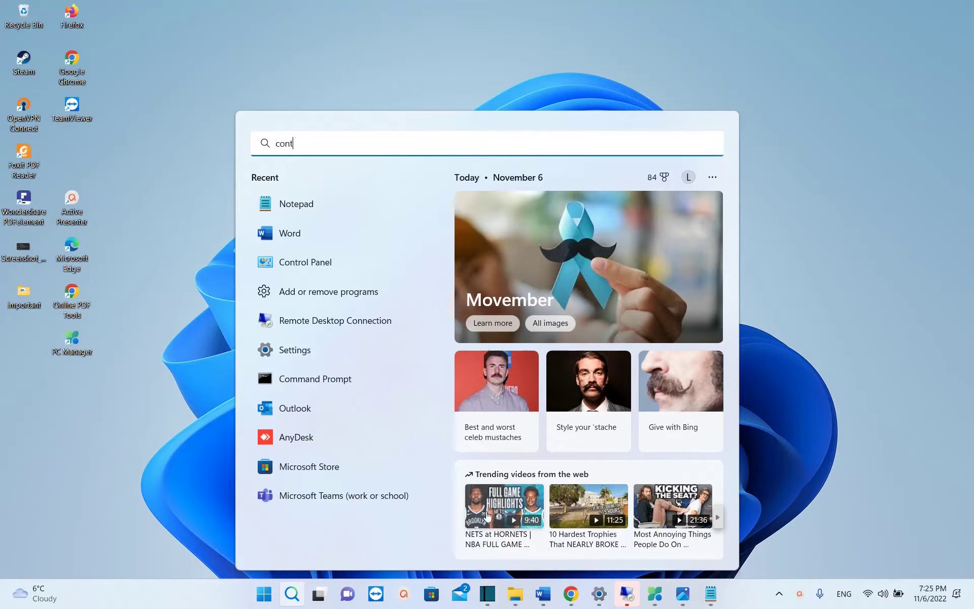
{"action": "type", "text": "rol"}
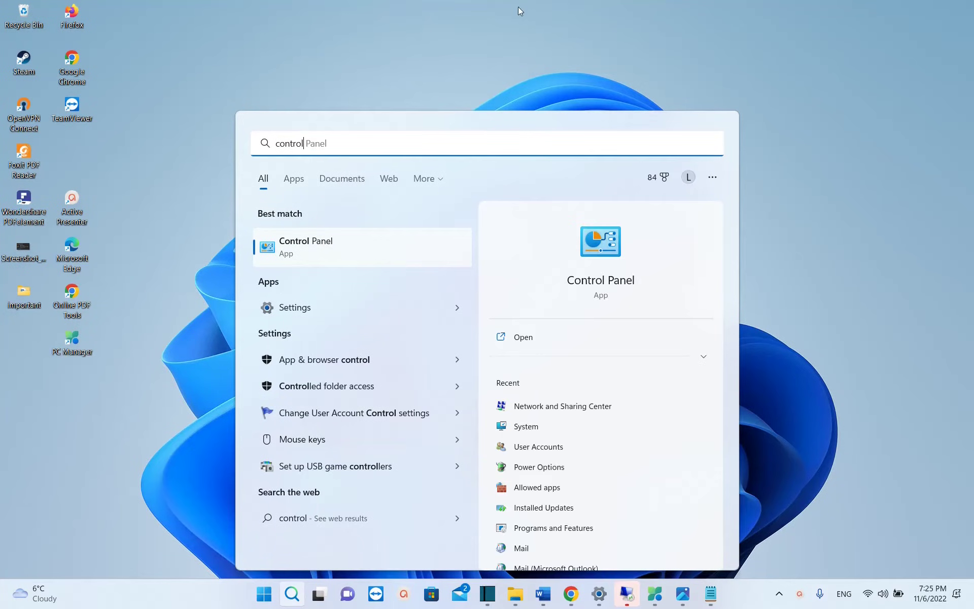
Launch Control Panel from the search results with View by set to Small icons
{"action": "left_click", "coordinate": [313, 252]}
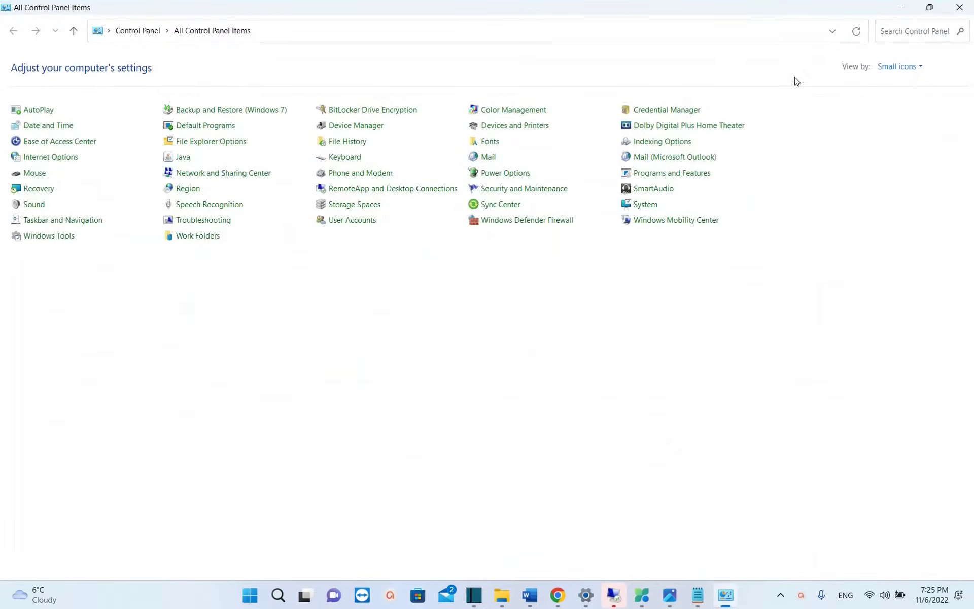
{"action": "left_click", "coordinate": [951, 71]}
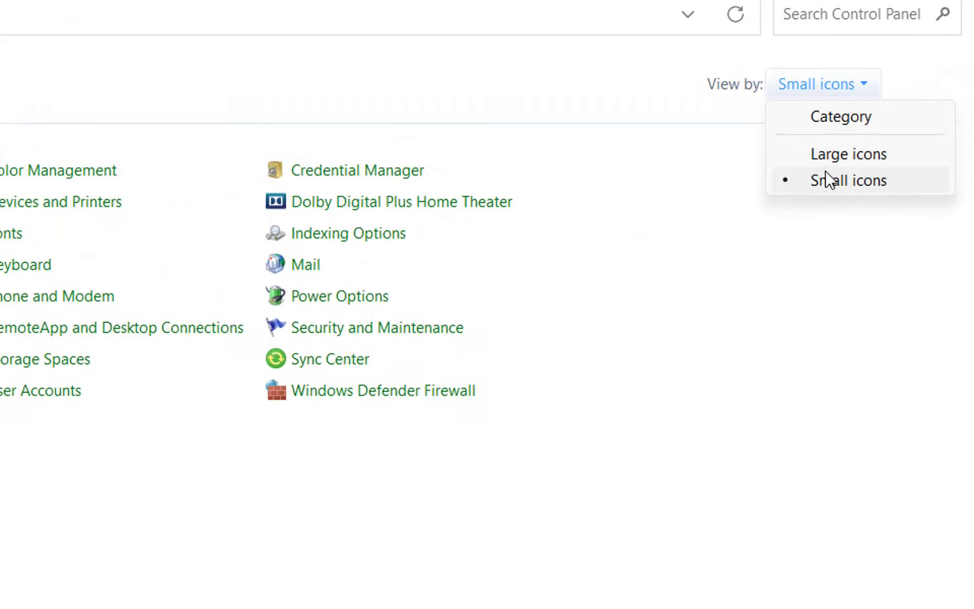
{"action": "left_click", "coordinate": [827, 190]}
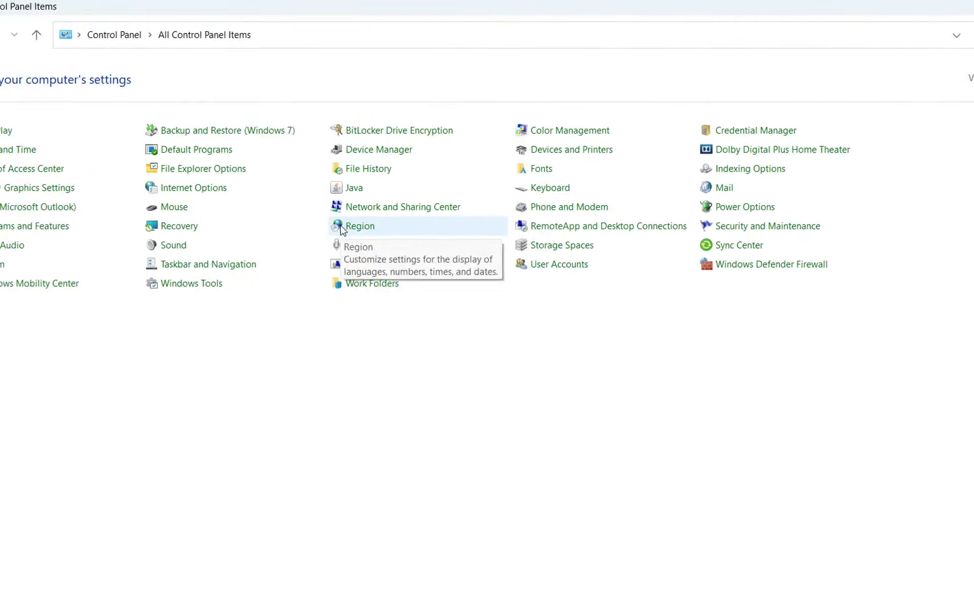
Change the Region system locale to German (Germany), choose Later for the restart, and close Region
{"action": "left_click", "coordinate": [401, 229]}
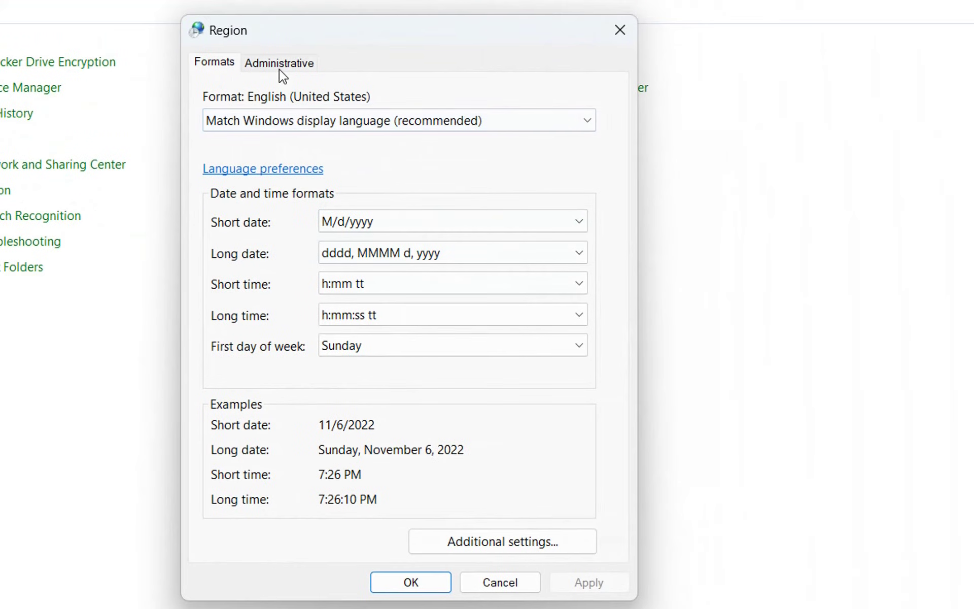
{"action": "left_click", "coordinate": [279, 70]}
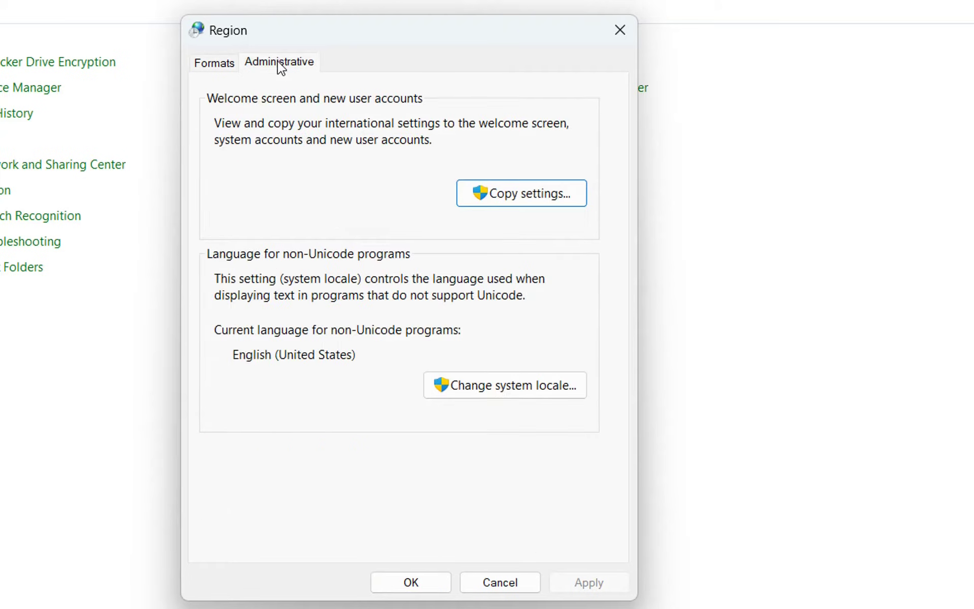
{"action": "left_click", "coordinate": [497, 396]}
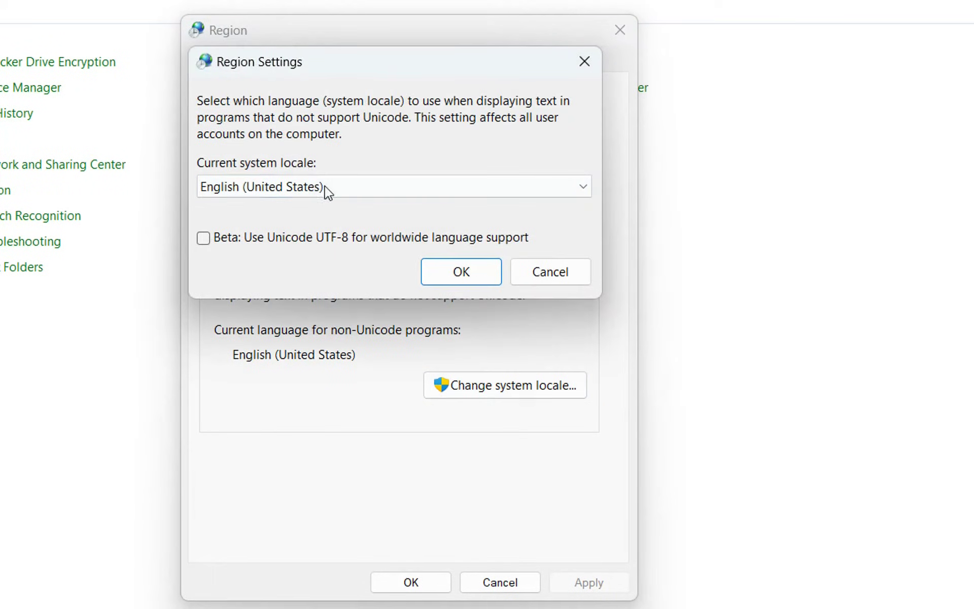
{"action": "left_click", "coordinate": [325, 187]}
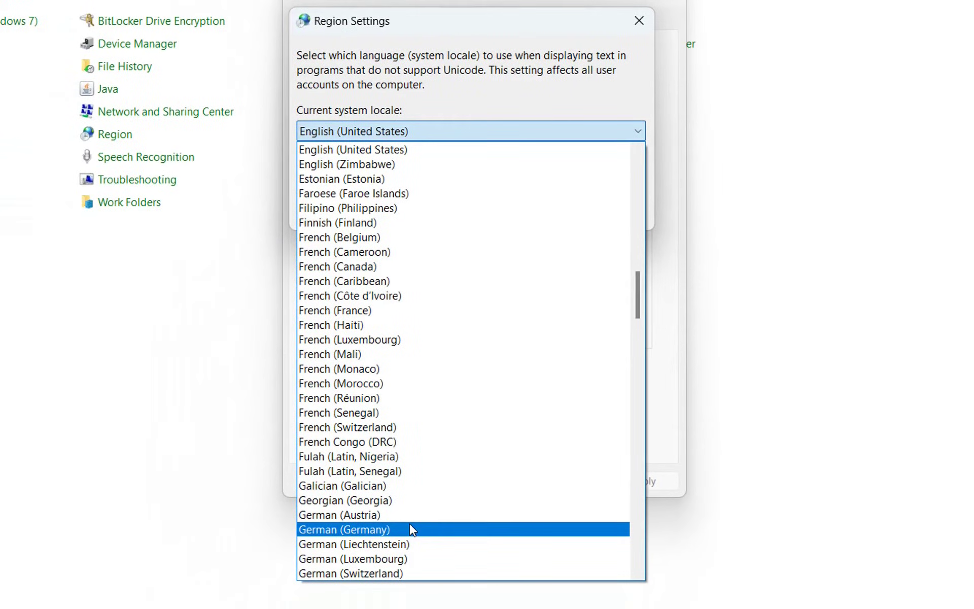
{"action": "left_click", "coordinate": [411, 529]}
{"action": "key", "text": "Return"}
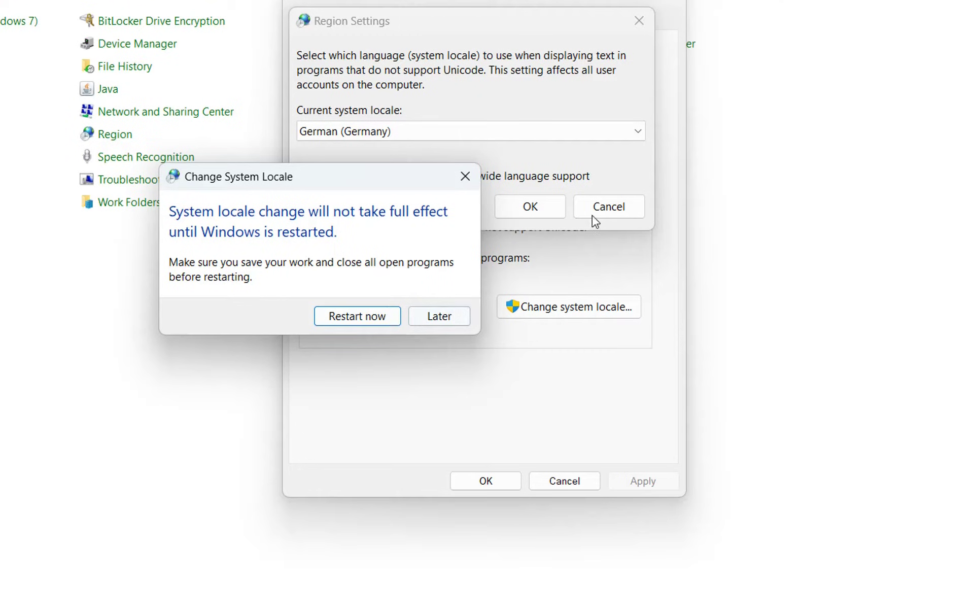
{"action": "left_click", "coordinate": [438, 325]}
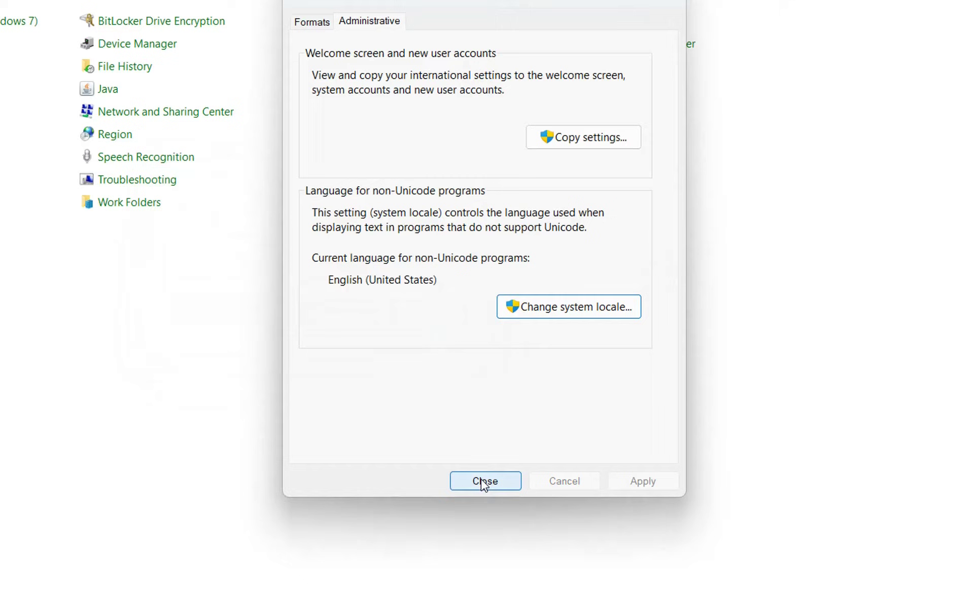
{"action": "left_click", "coordinate": [479, 480]}
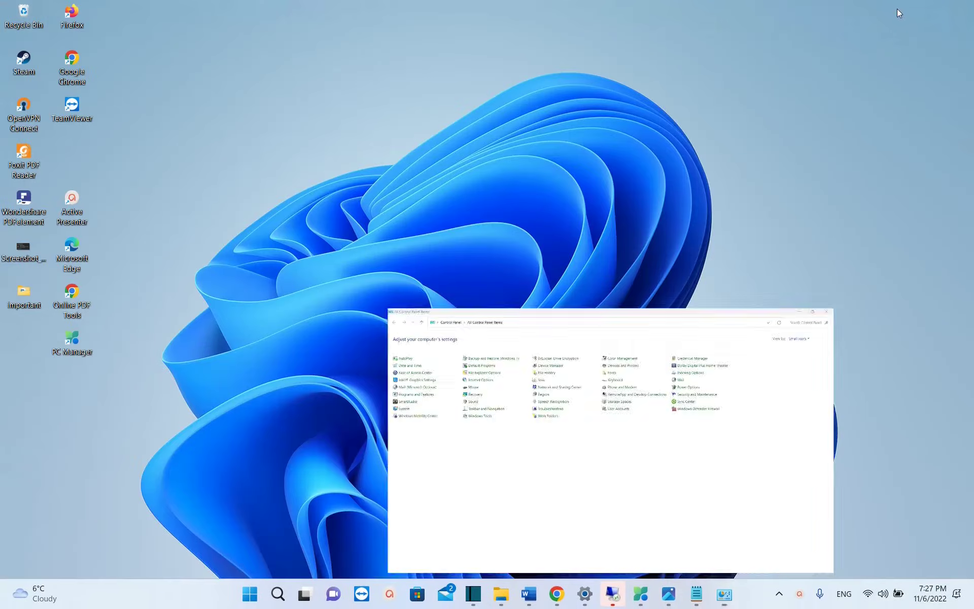
Search 'cmd', run Command Prompt as administrator, and approve the User Account Control prompt
{"action": "left_click", "coordinate": [271, 581]}
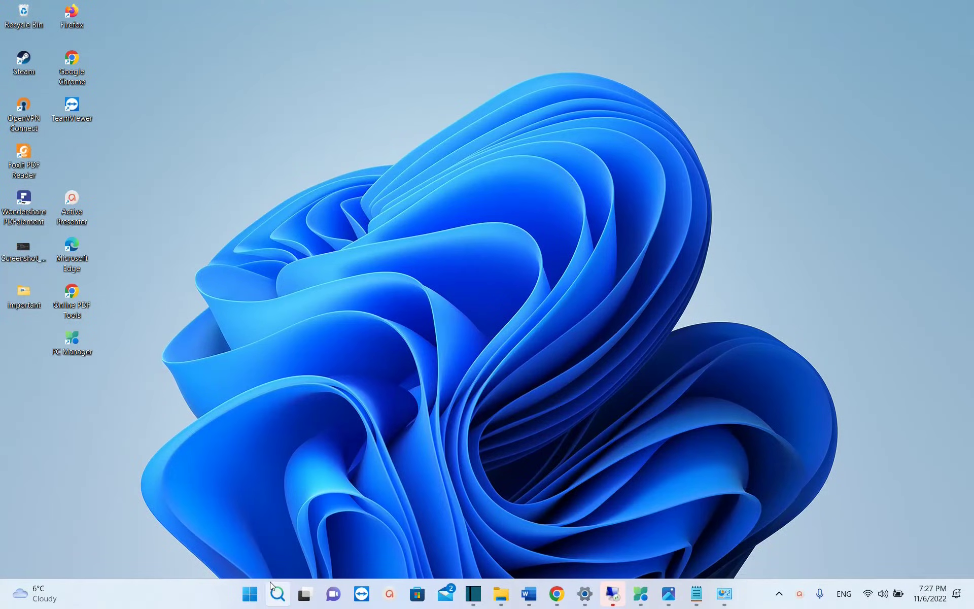
{"action": "type", "text": "c"}
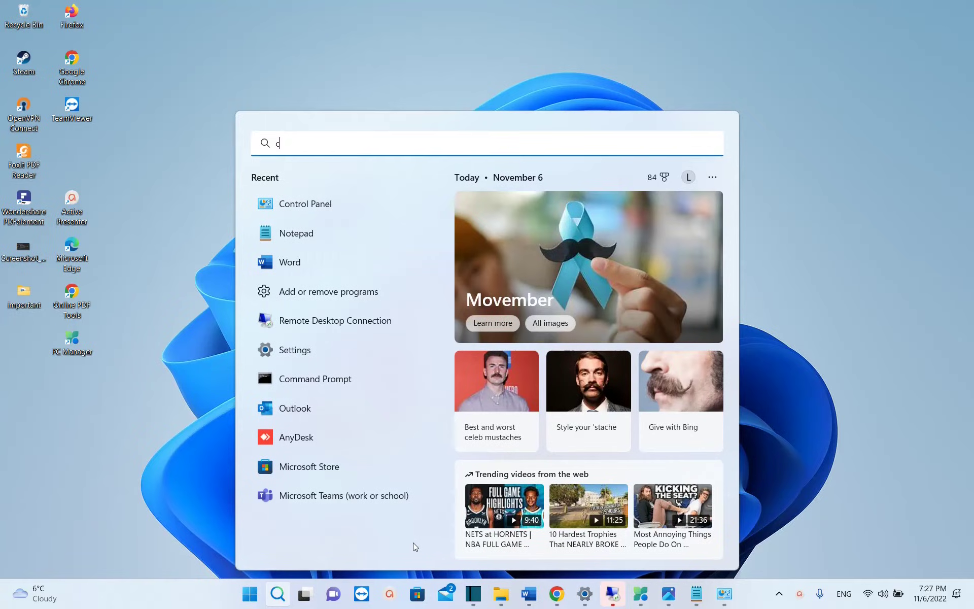
{"action": "type", "text": "md"}
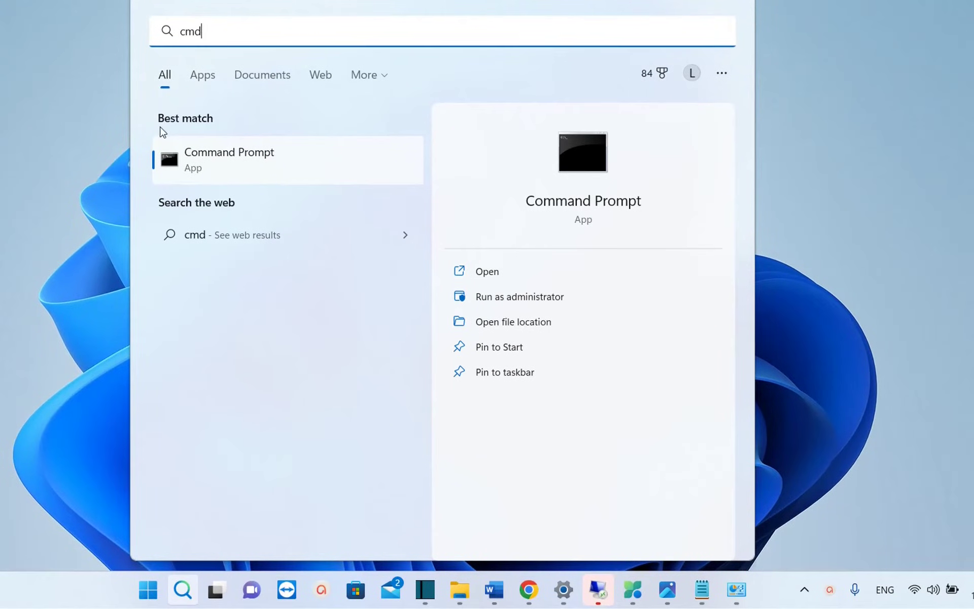
{"action": "left_click", "coordinate": [241, 164]}
{"action": "right_click", "coordinate": [242, 164]}
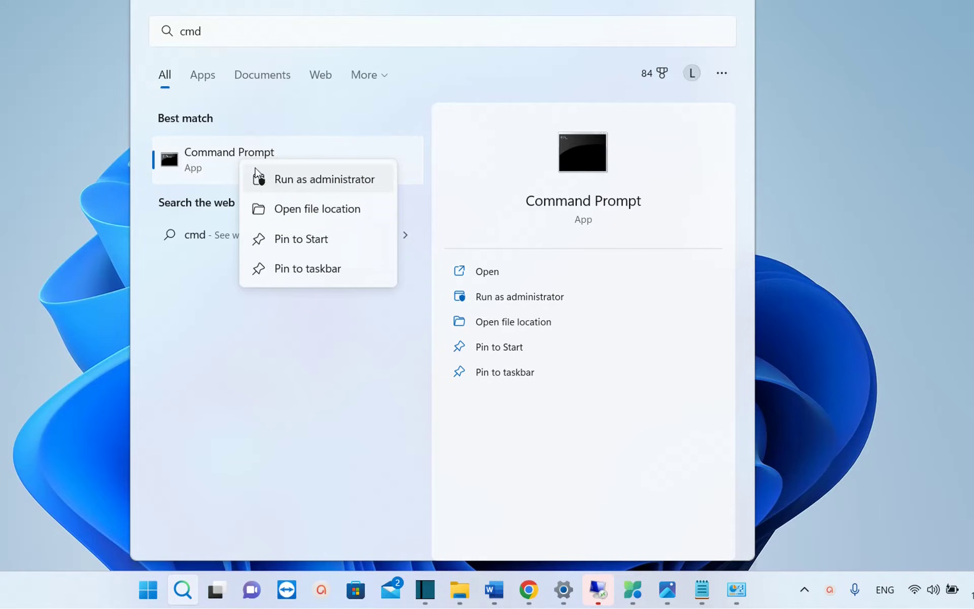
{"action": "left_click", "coordinate": [287, 189]}
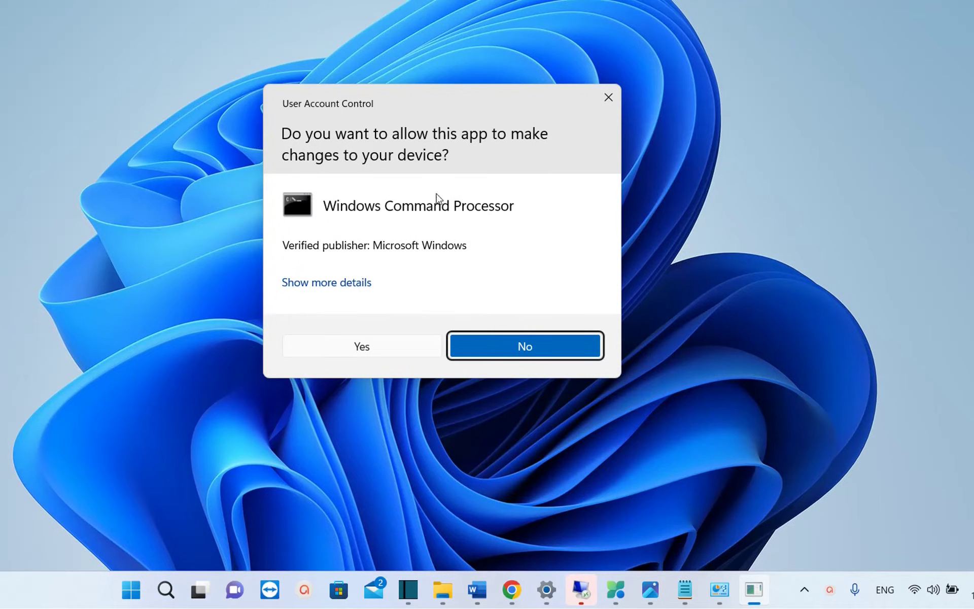
{"action": "left_click", "coordinate": [376, 343]}
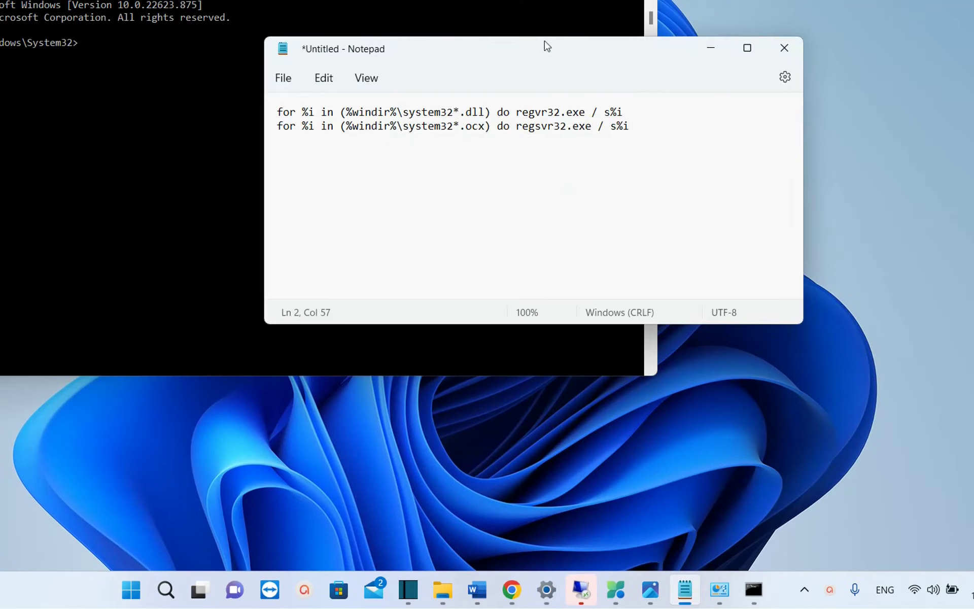
Copy Notepad's first line and run the System32 *.dll re-registration loop in the admin prompt
{"action": "left_click_drag", "start_coordinate": [543, 38], "coordinate": [524, 61]}
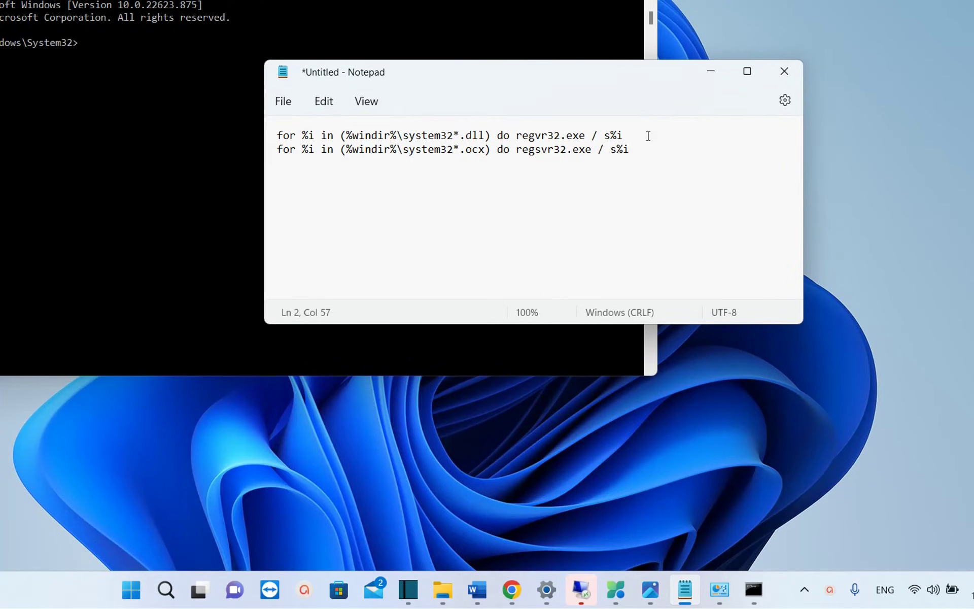
{"action": "left_click_drag", "start_coordinate": [647, 135], "coordinate": [276, 131]}
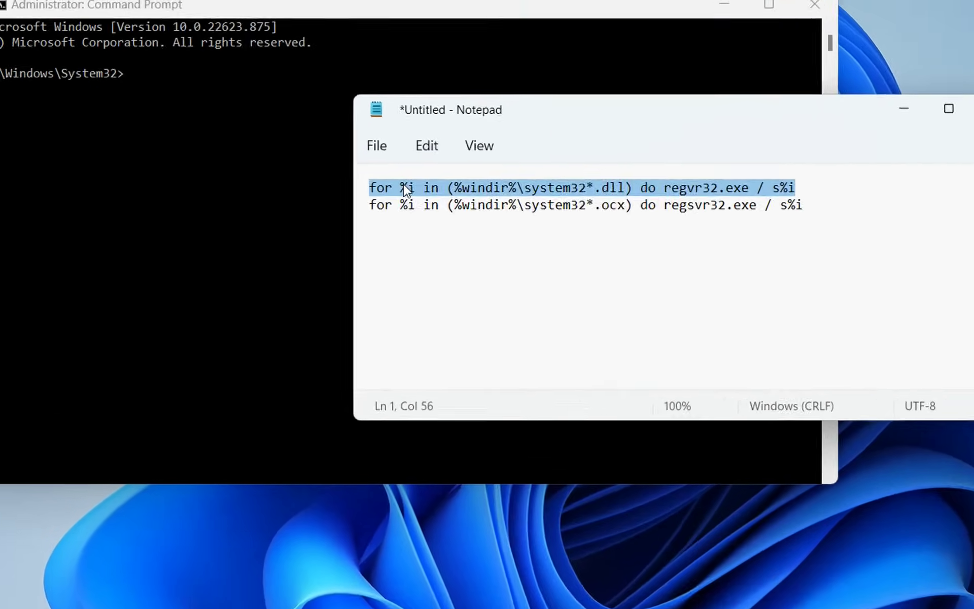
{"action": "right_click", "coordinate": [304, 133]}
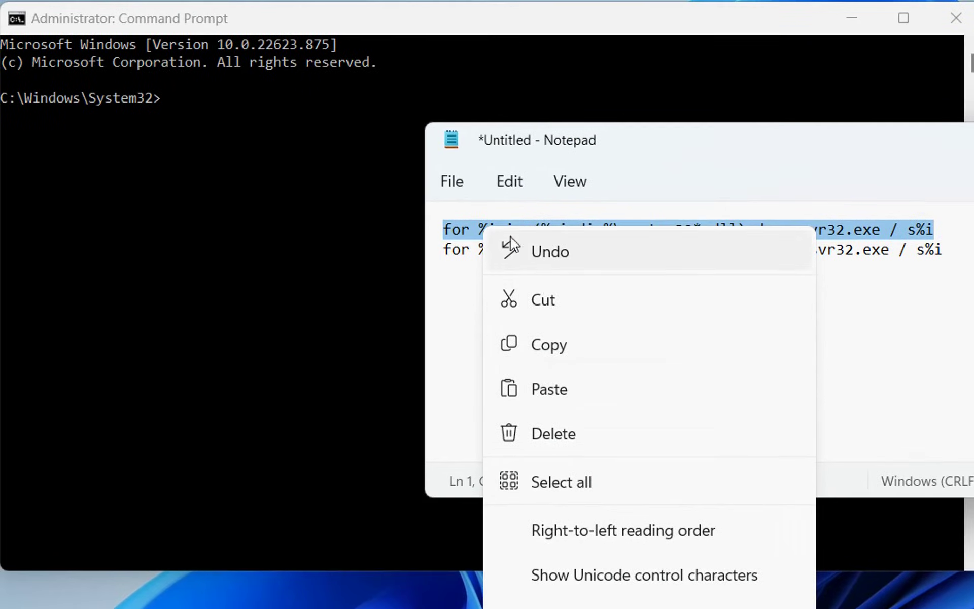
{"action": "left_click", "coordinate": [562, 344]}
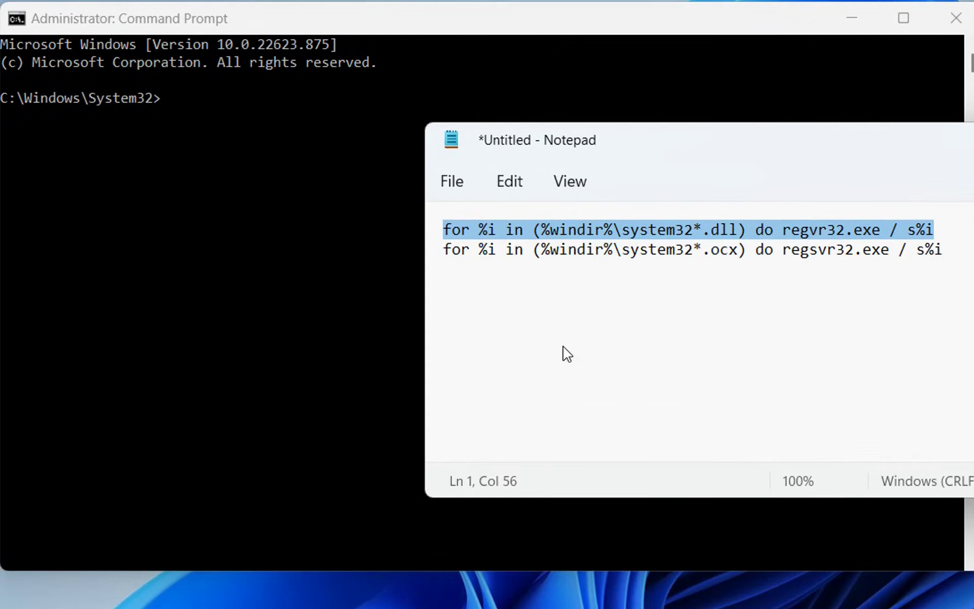
{"action": "left_click", "coordinate": [218, 120]}
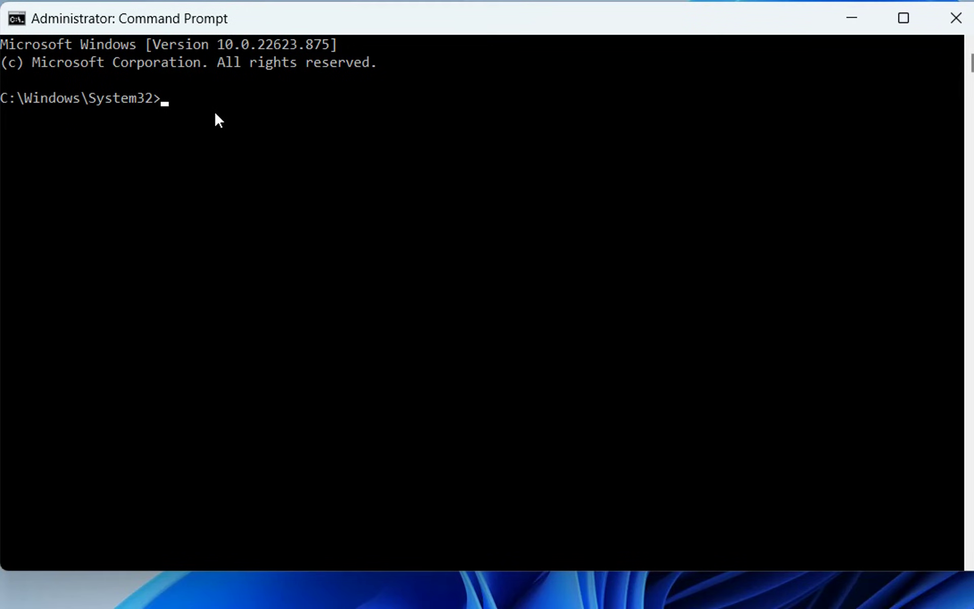
{"action": "type", "text": "for %i in (%windir%\\system32*.dll) do regvr32.exe / s%i"}
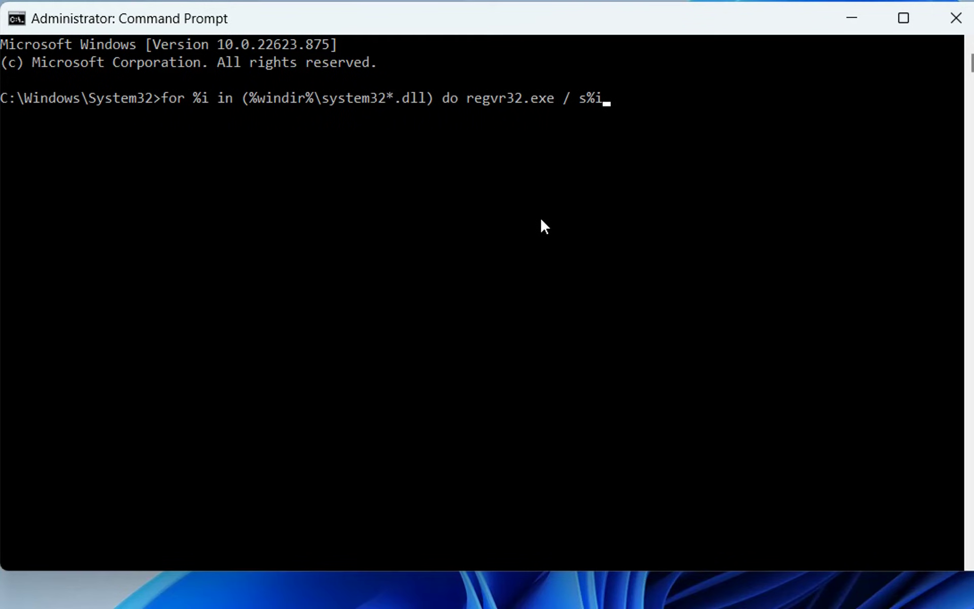
{"action": "key", "text": "Return"}
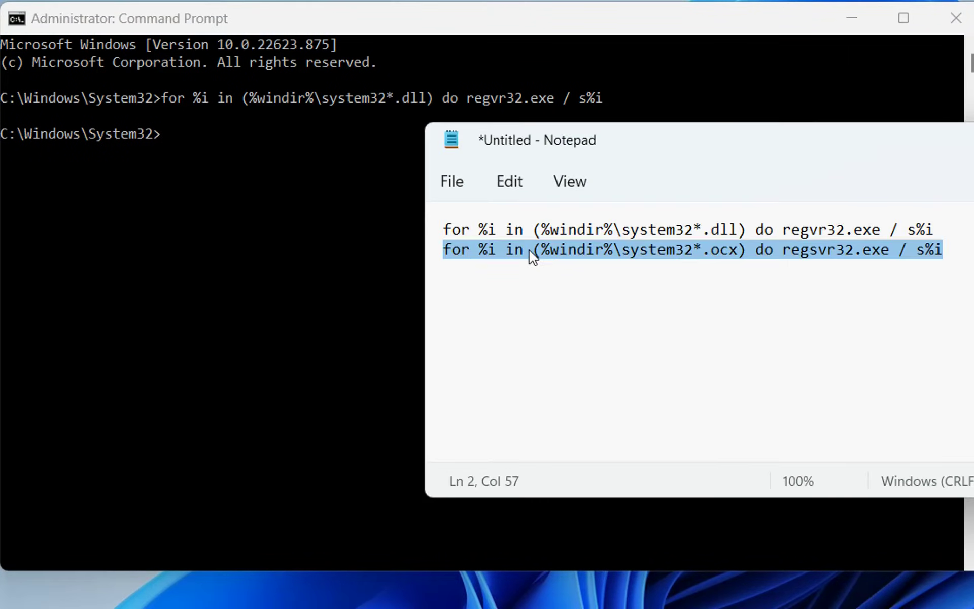
Copy the second line and run the System32 *.ocx regsvr32 loop in the admin prompt
{"action": "right_click", "coordinate": [533, 253]}
{"action": "left_click", "coordinate": [601, 373]}
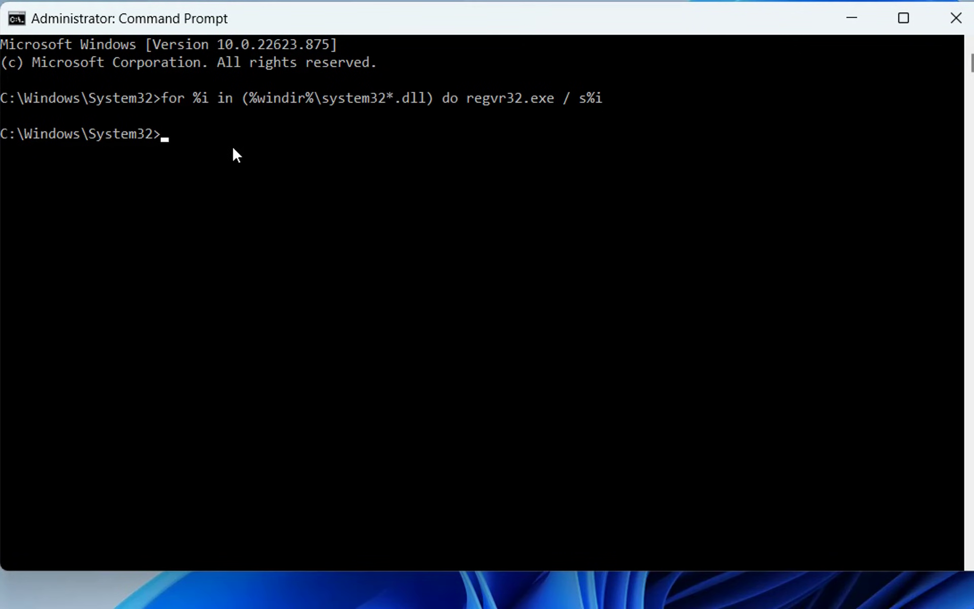
{"action": "type", "text": "for %i in (%windir%\\system32*.ocx) do regsvr32.exe / s%i"}
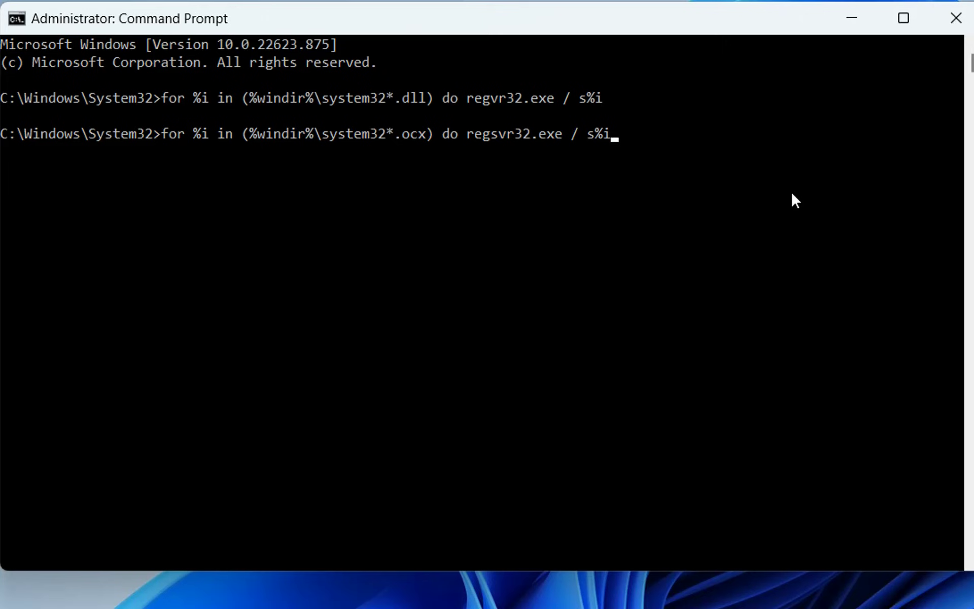
{"action": "key", "text": "Return"}
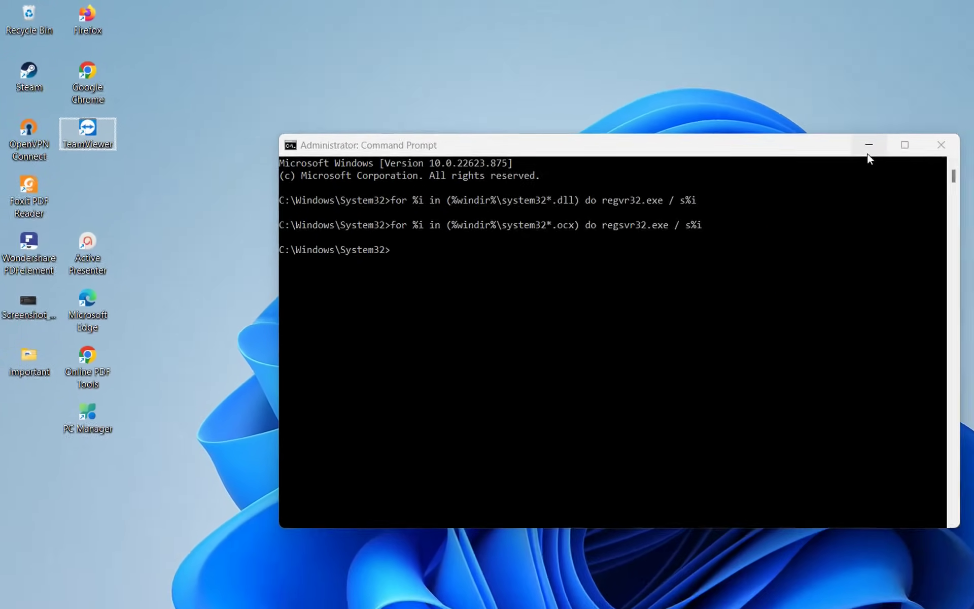
Open Task Manager with Ctrl+Shift+Esc, scroll the Startup apps list, then minimize it
{"action": "key", "text": "ctrl+shift+Escape"}
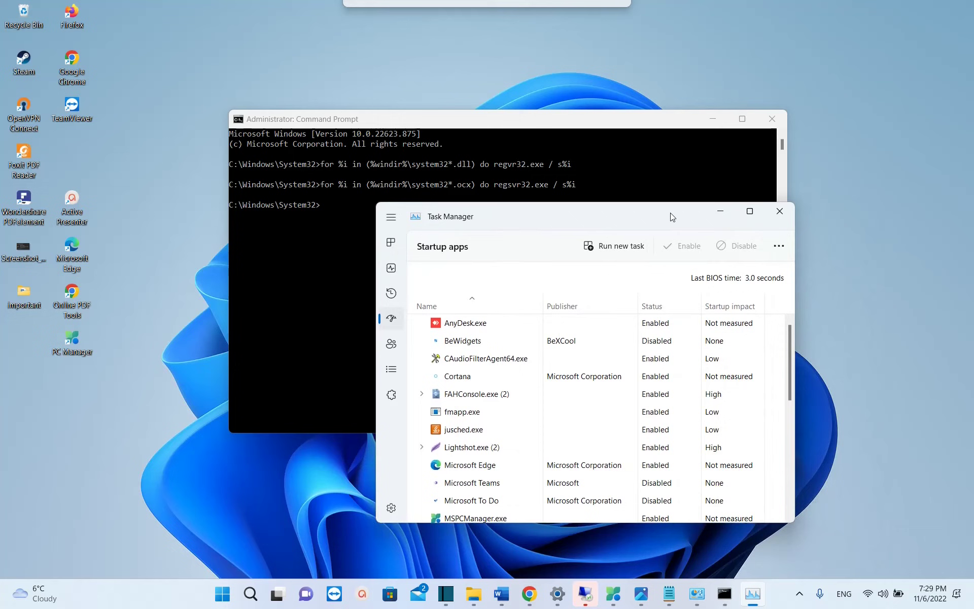
{"action": "left_click_drag", "start_coordinate": [672, 218], "coordinate": [666, 217]}
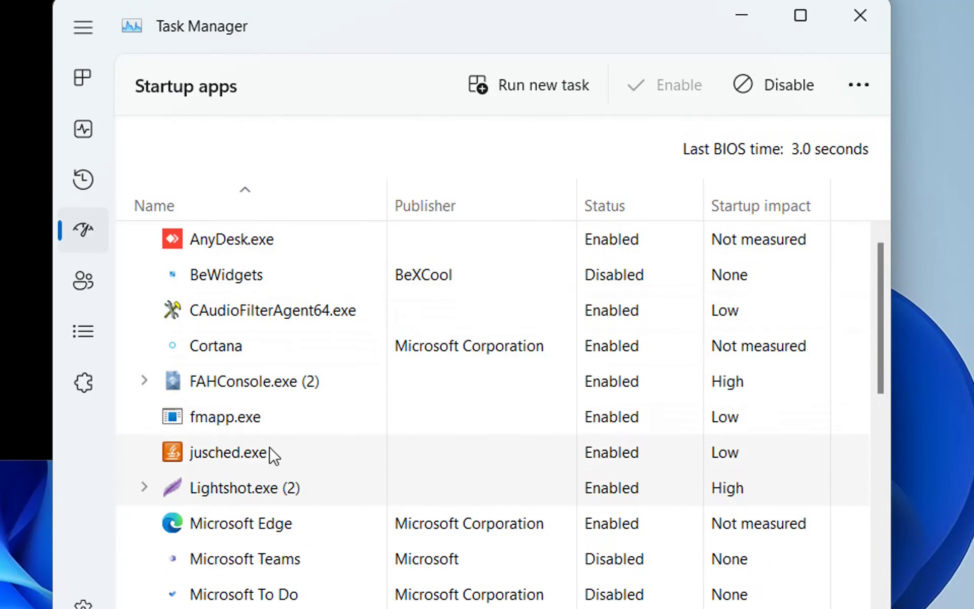
{"action": "scroll", "coordinate": [277, 462], "scroll_direction": "down", "scroll_amount": 2}
{"action": "scroll", "coordinate": [282, 479], "scroll_direction": "down", "scroll_amount": 3}
{"action": "scroll", "coordinate": [284, 477], "scroll_direction": "down", "scroll_amount": 2}
{"action": "scroll", "coordinate": [287, 467], "scroll_direction": "down", "scroll_amount": 4}
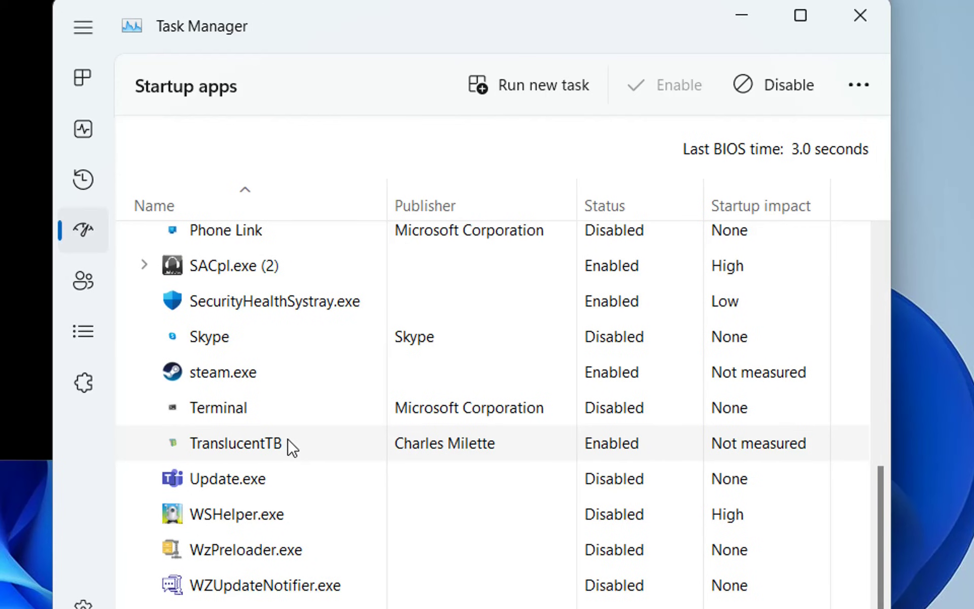
{"action": "left_click", "coordinate": [750, 19]}
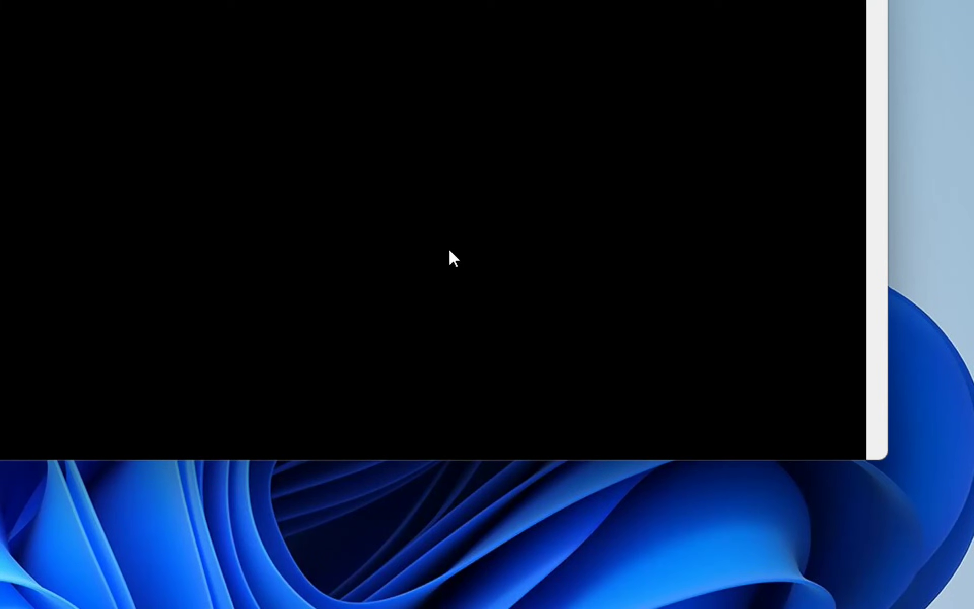